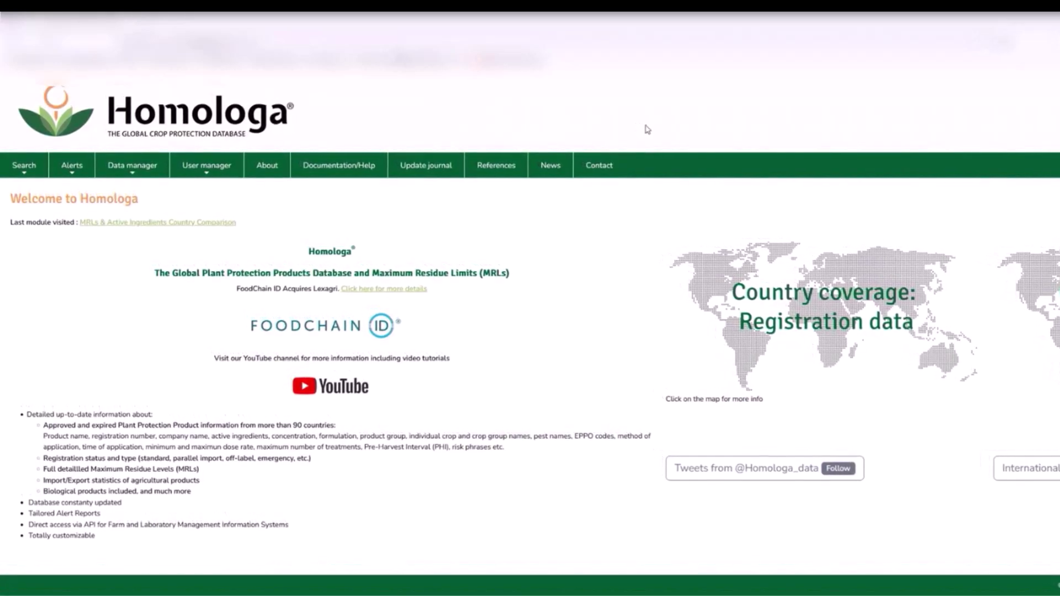
- Open the MRLs Legal Framework module and search for the legal framework of Brazil
left_click(24, 171)
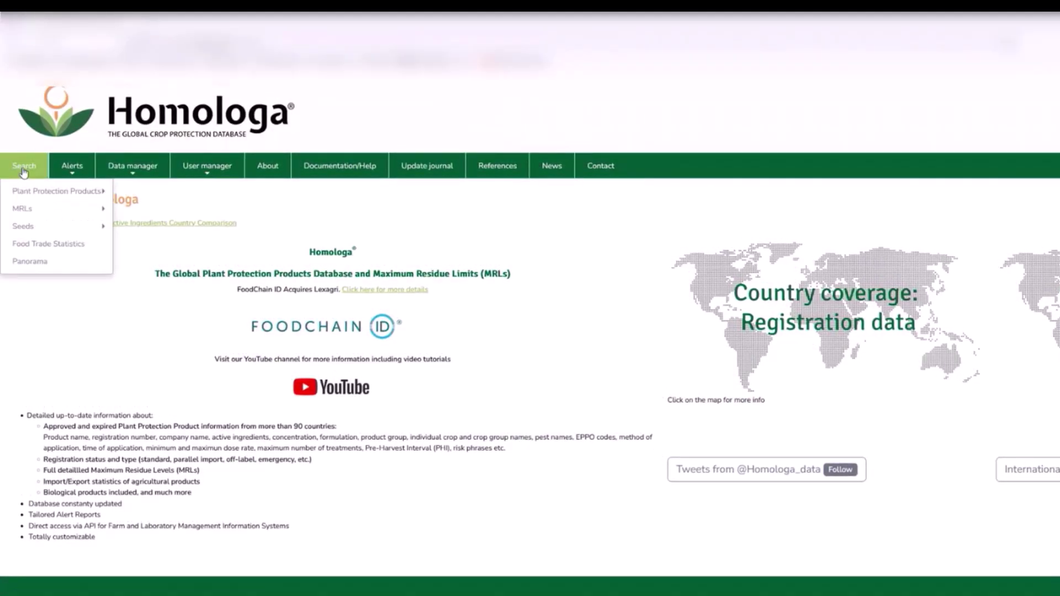
mouse_move(24, 215)
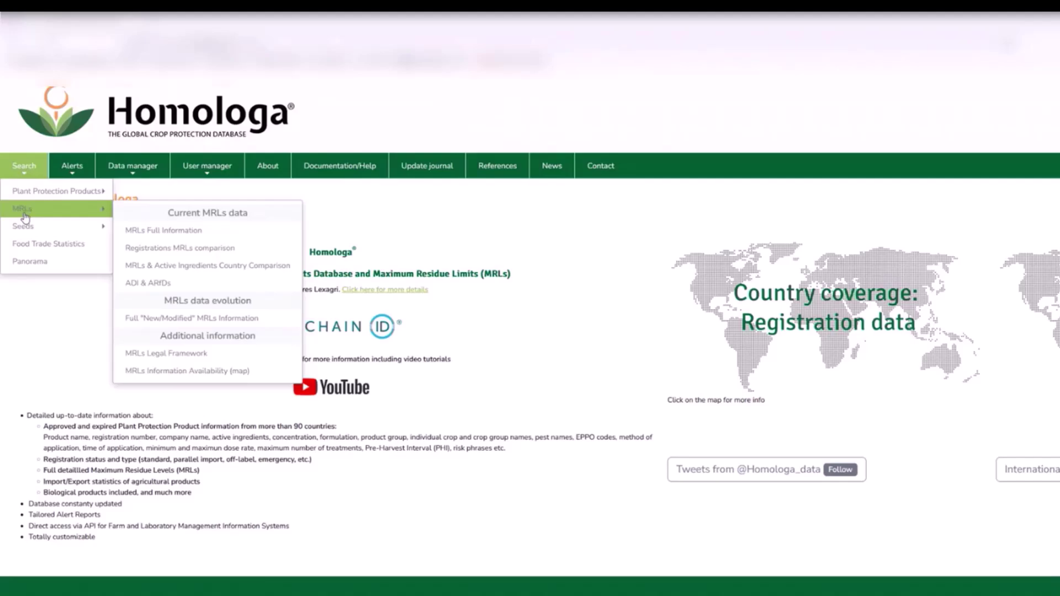
left_click(259, 355)
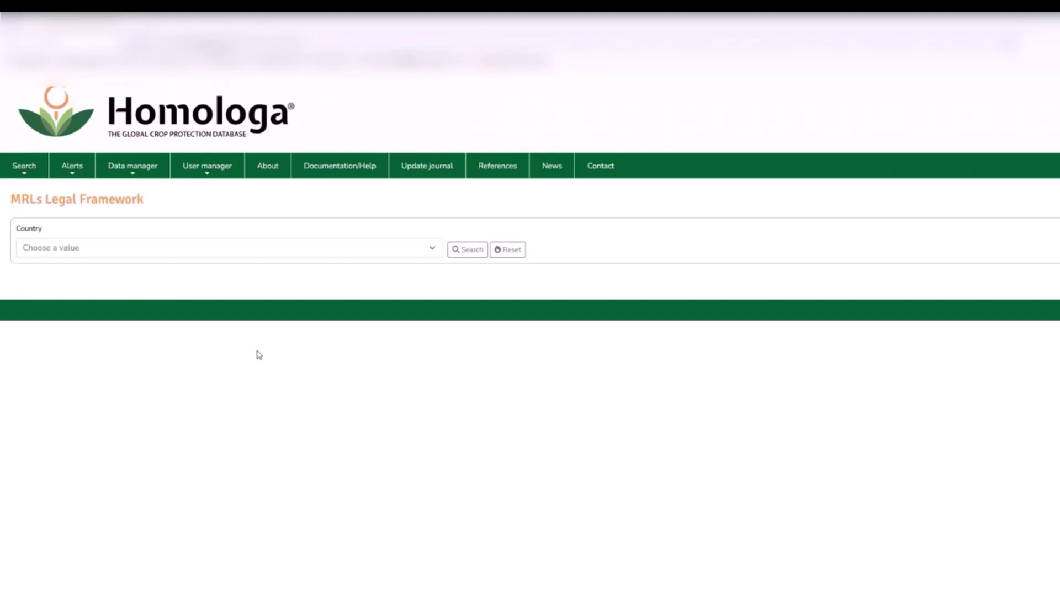
left_click(254, 253)
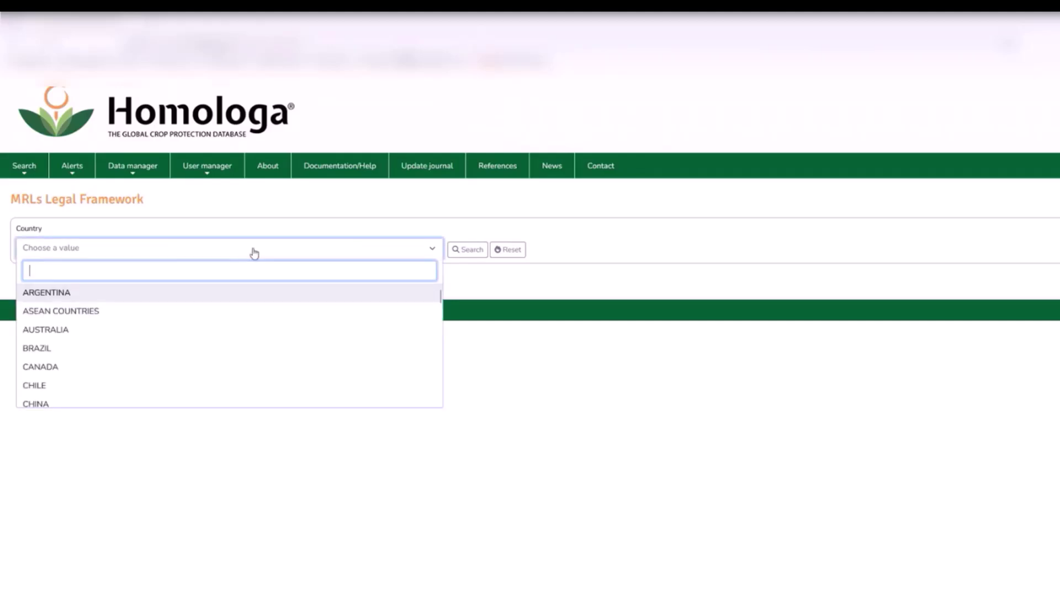
type("bra")
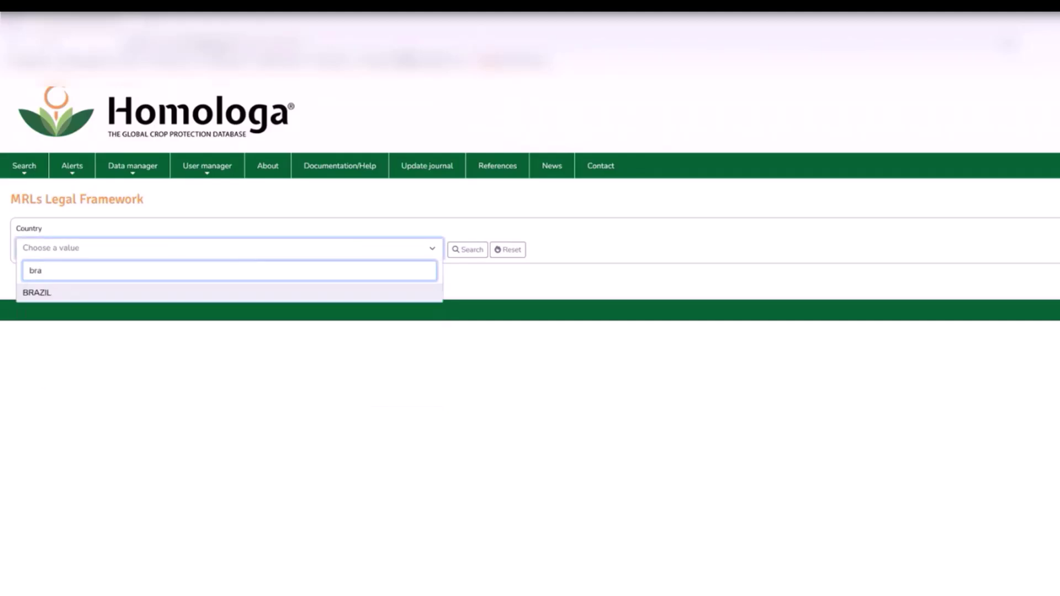
left_click(98, 293)
left_click(469, 249)
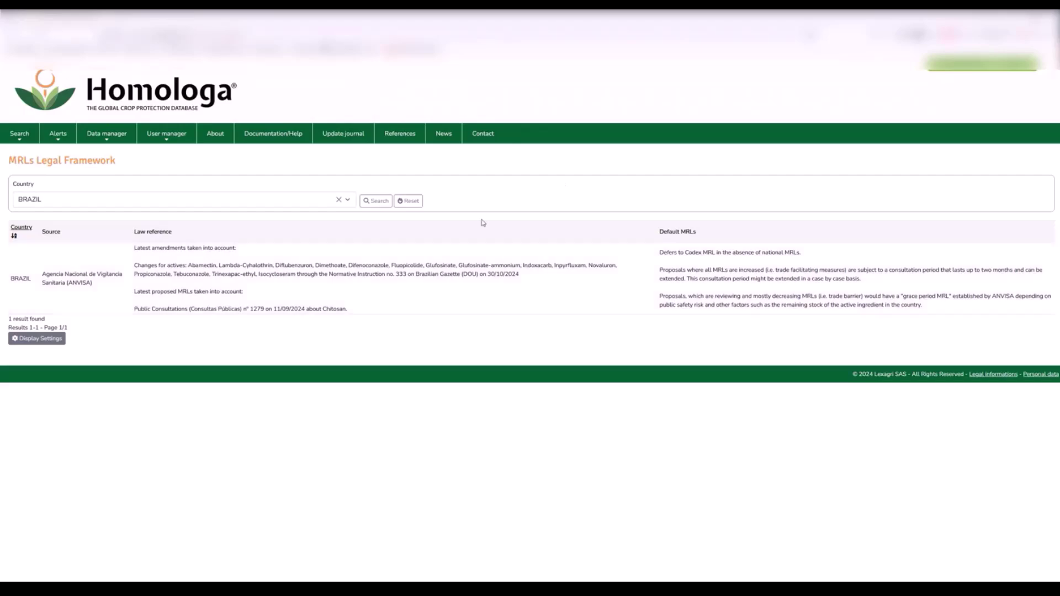
- Replace the country with EU-MRLS-HARMONIZED and search for its MRL legal framework
left_click(338, 200)
type("eu")
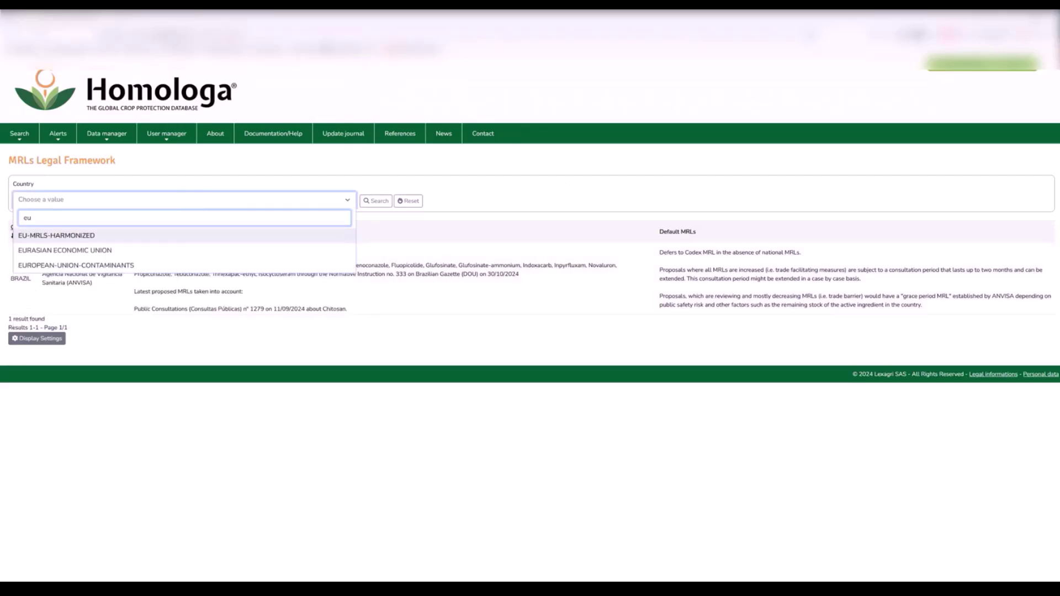
left_click(145, 238)
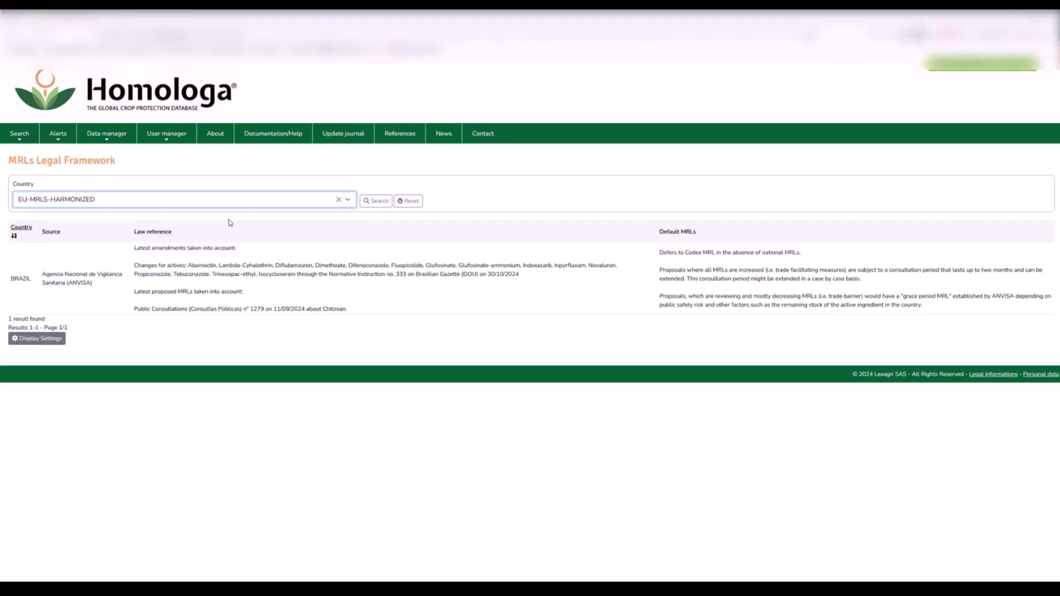
left_click(371, 204)
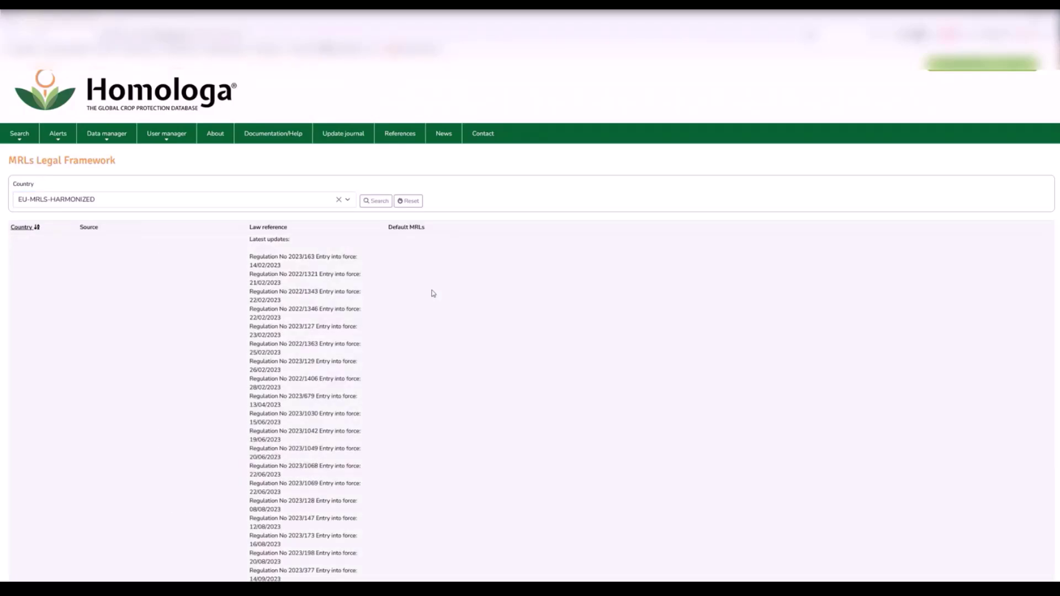
- Examine the law references, future MRLs and default MRL rules listed for EU-MRLS-HARMONIZED
left_click_drag(247, 239, 387, 253)
left_click(362, 243)
scroll(355, 244, "down", 1)
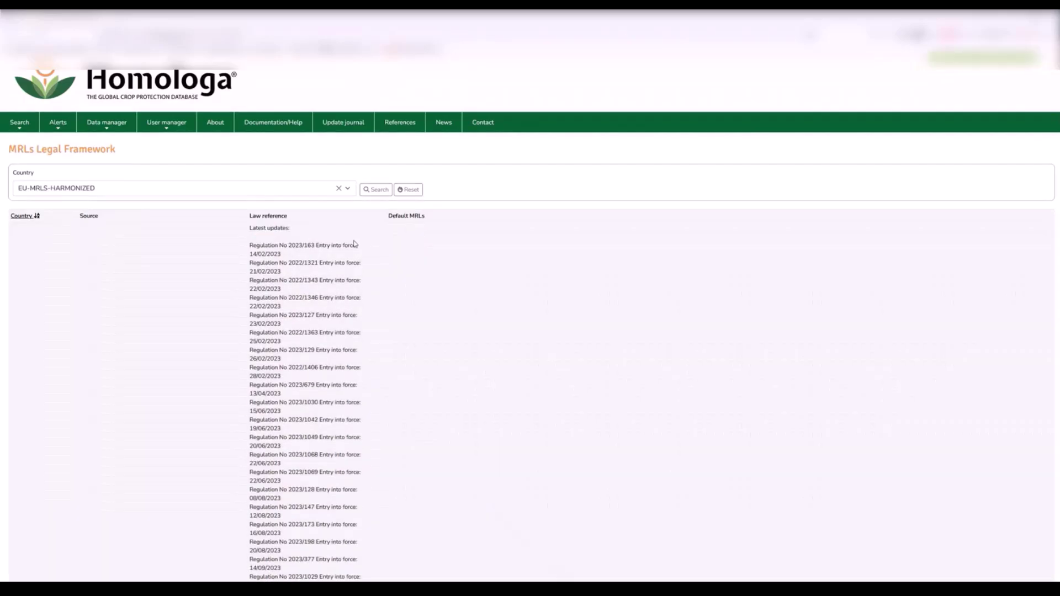
scroll(355, 245, "down", 2)
scroll(322, 193, "down", 8)
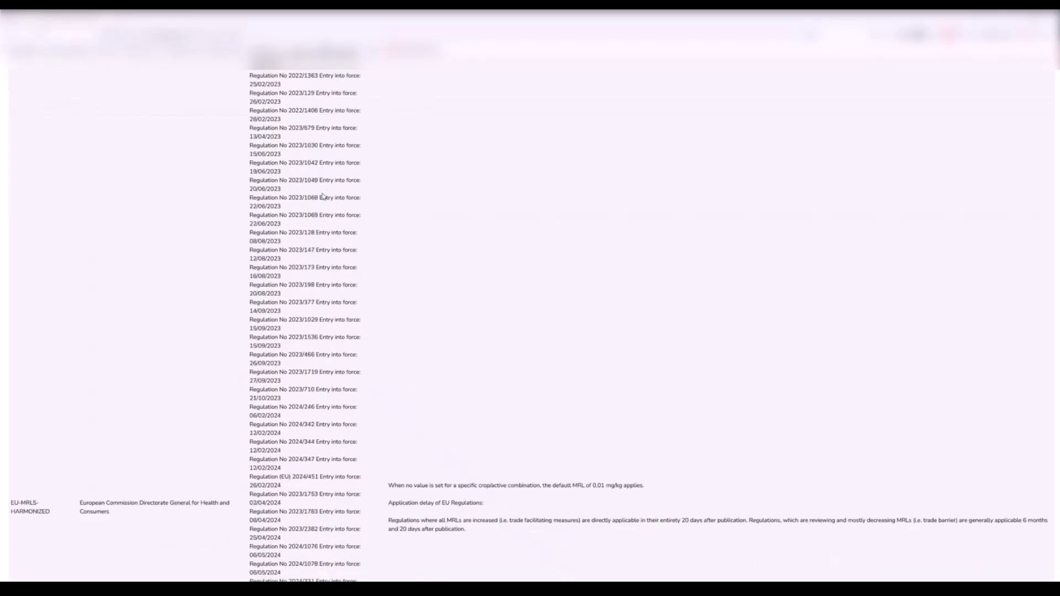
scroll(323, 196, "down", 3)
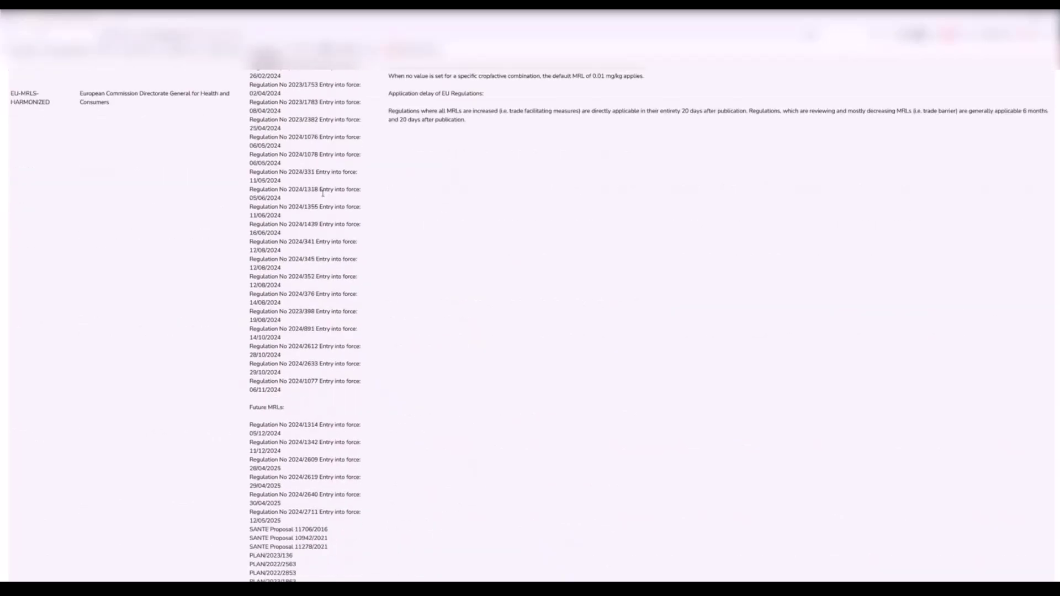
scroll(323, 193, "down", 2)
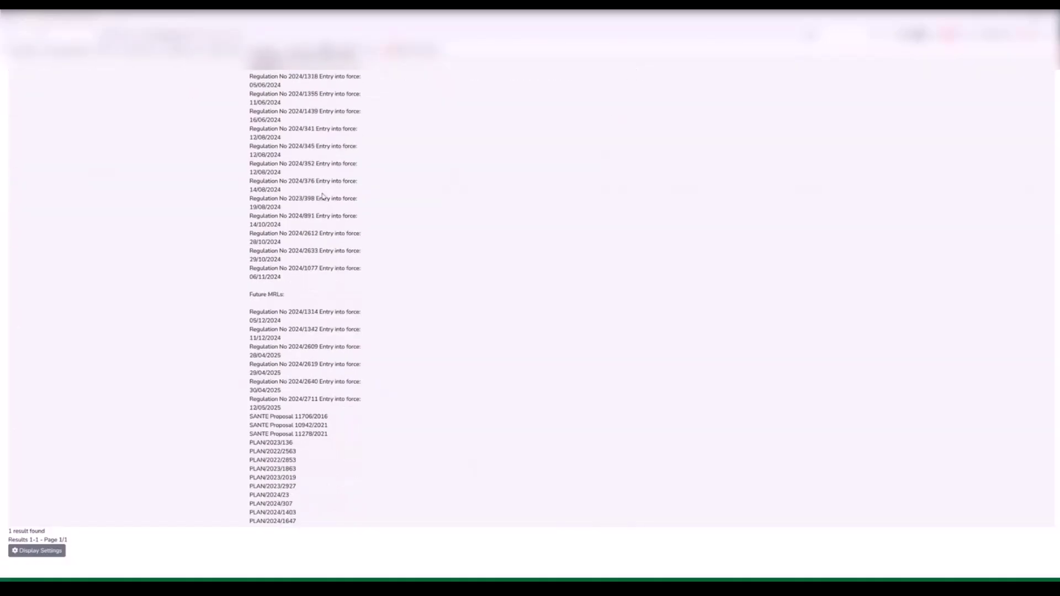
scroll(323, 196, "up", 4)
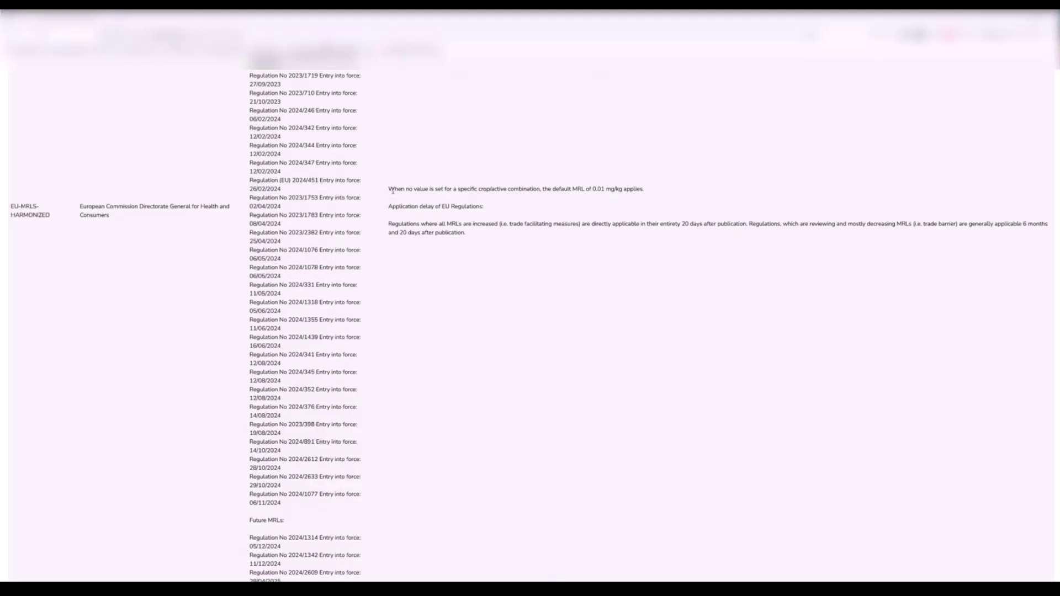
left_click_drag(394, 191, 644, 191)
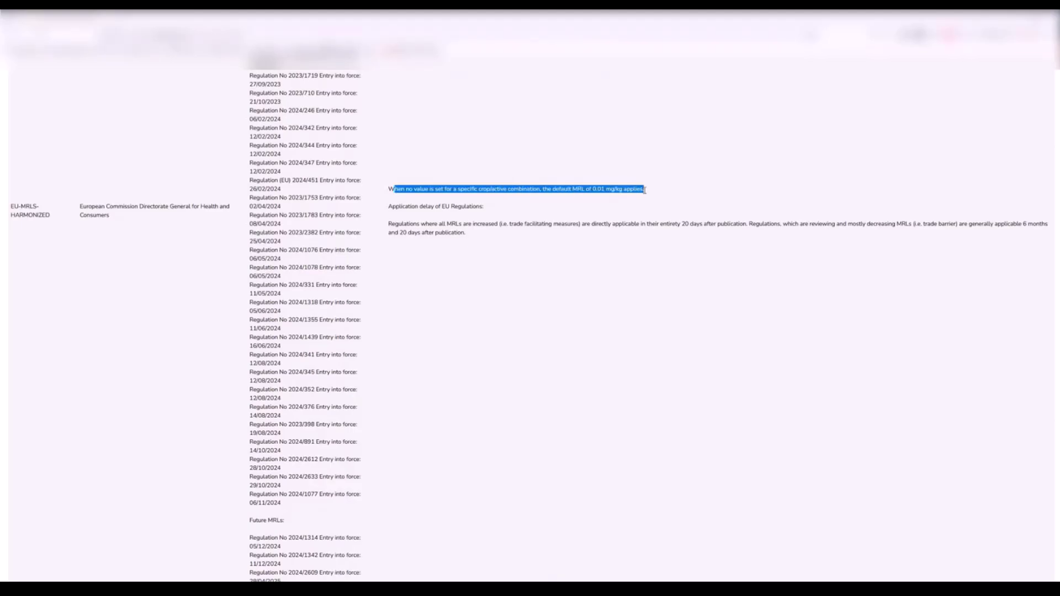
left_click(713, 178)
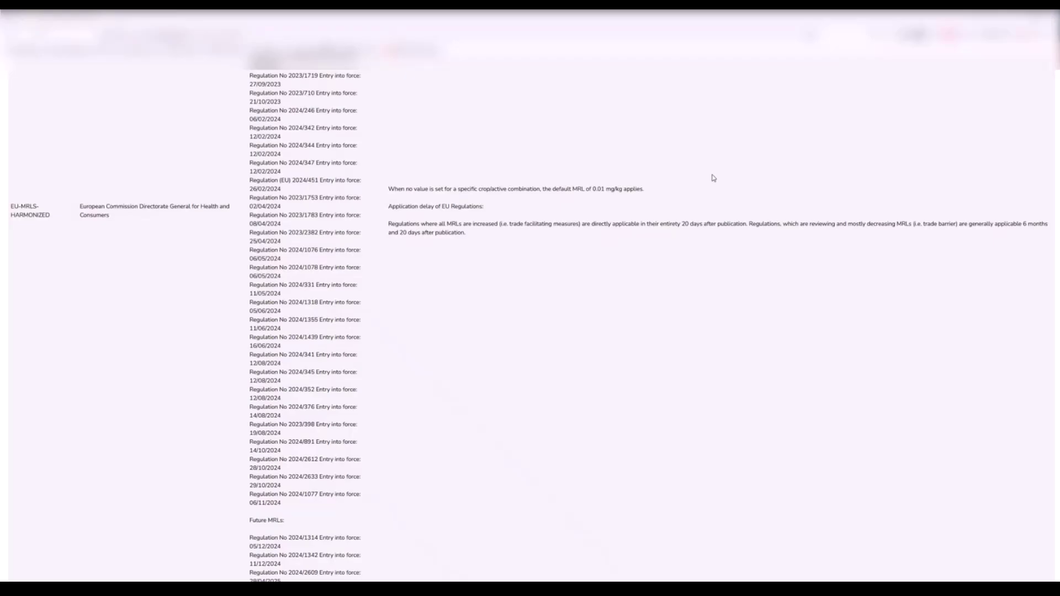
scroll(489, 308, "up", 10)
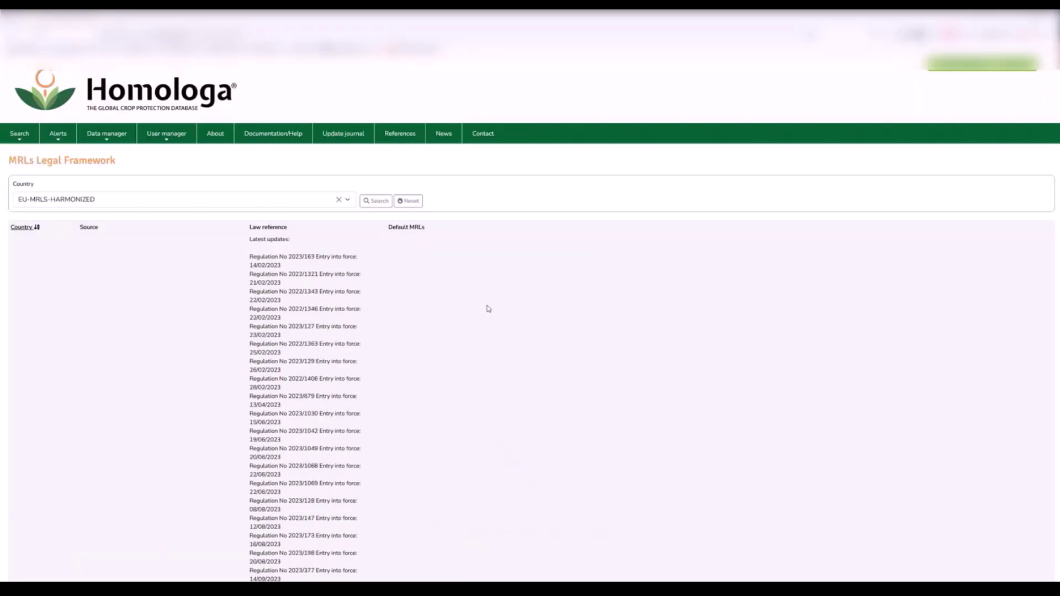
- Clear the selected country and open the MRLs & Active Ingredients Country Comparison module
left_click(339, 200)
left_click(338, 173)
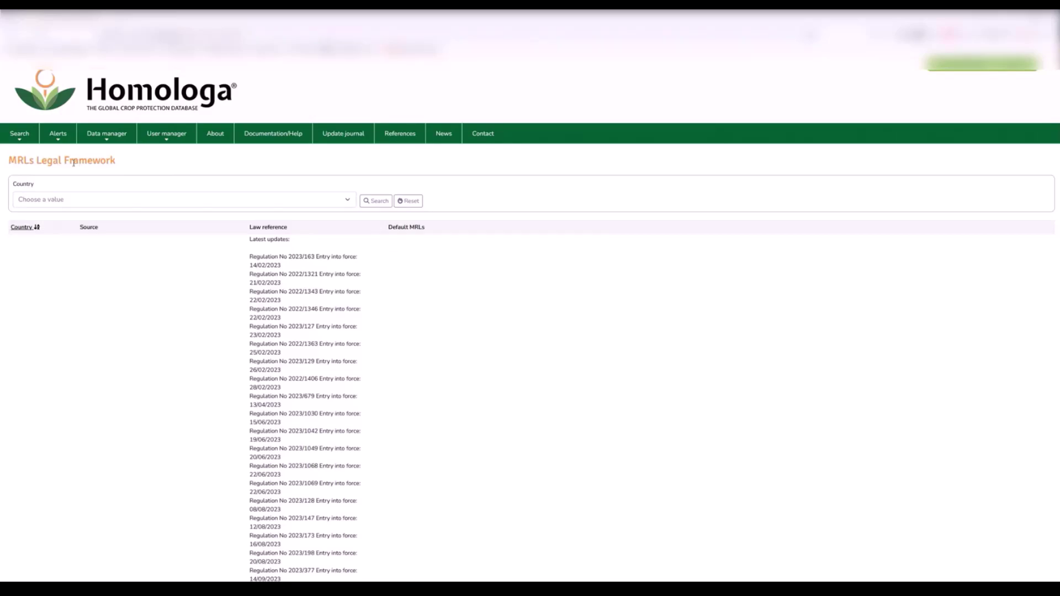
left_click(20, 134)
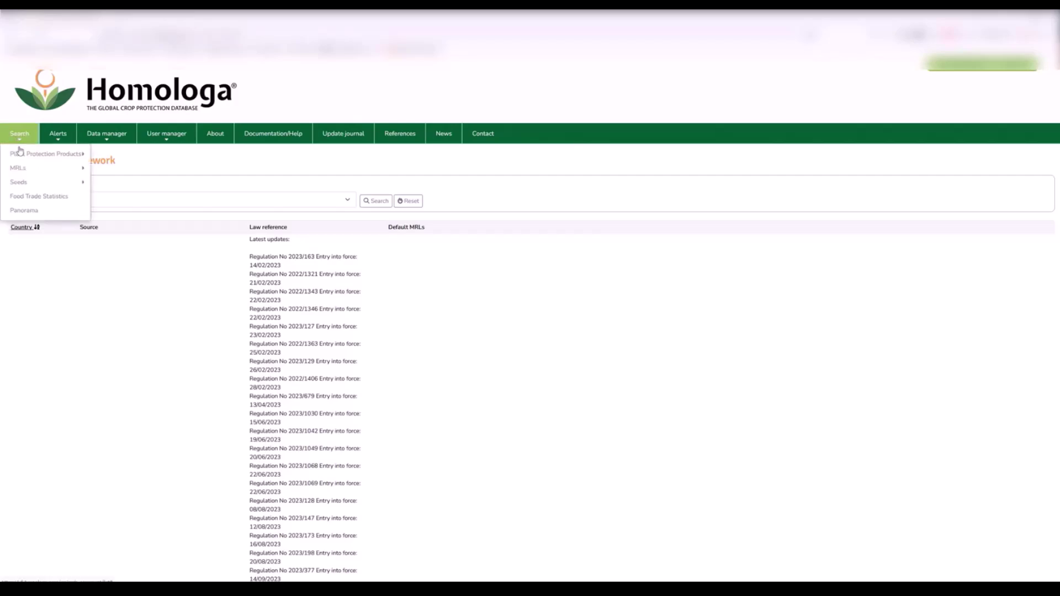
mouse_move(24, 174)
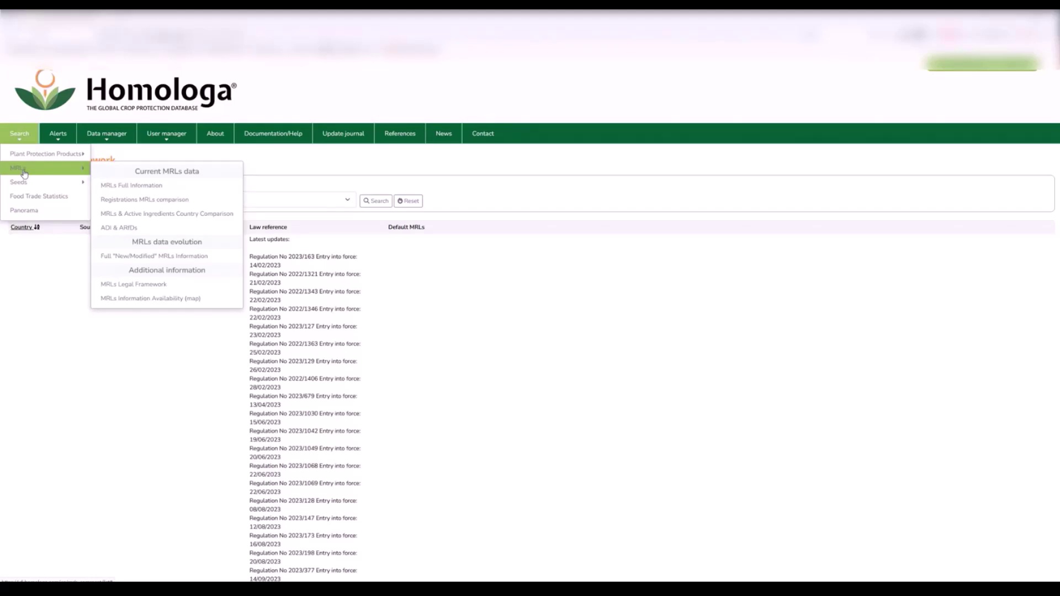
left_click(215, 217)
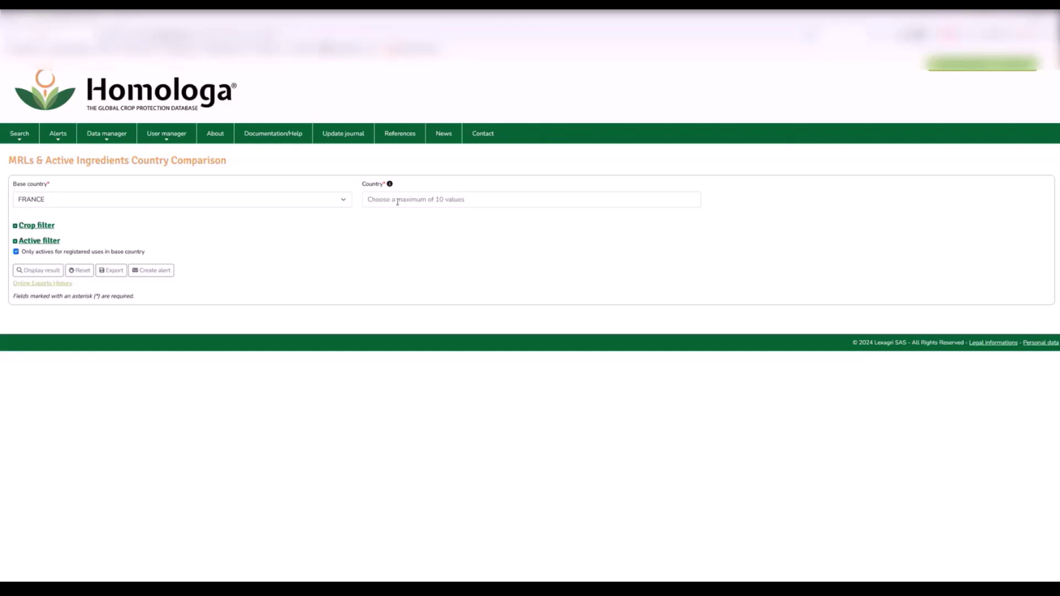
- Add Canada as the country to compare with the base country France
left_click(414, 200)
type("cana")
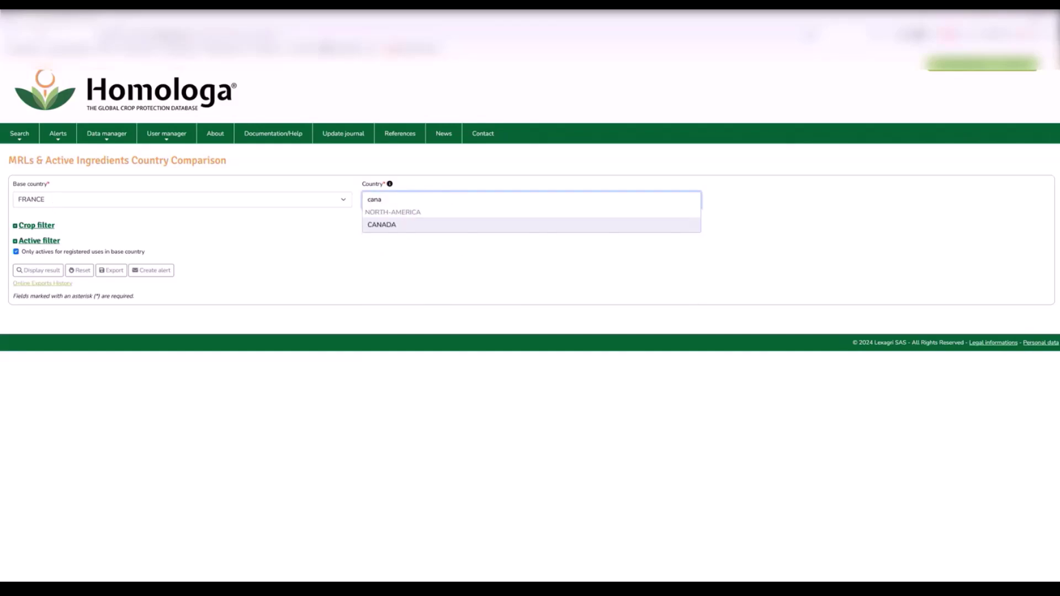
left_click(400, 226)
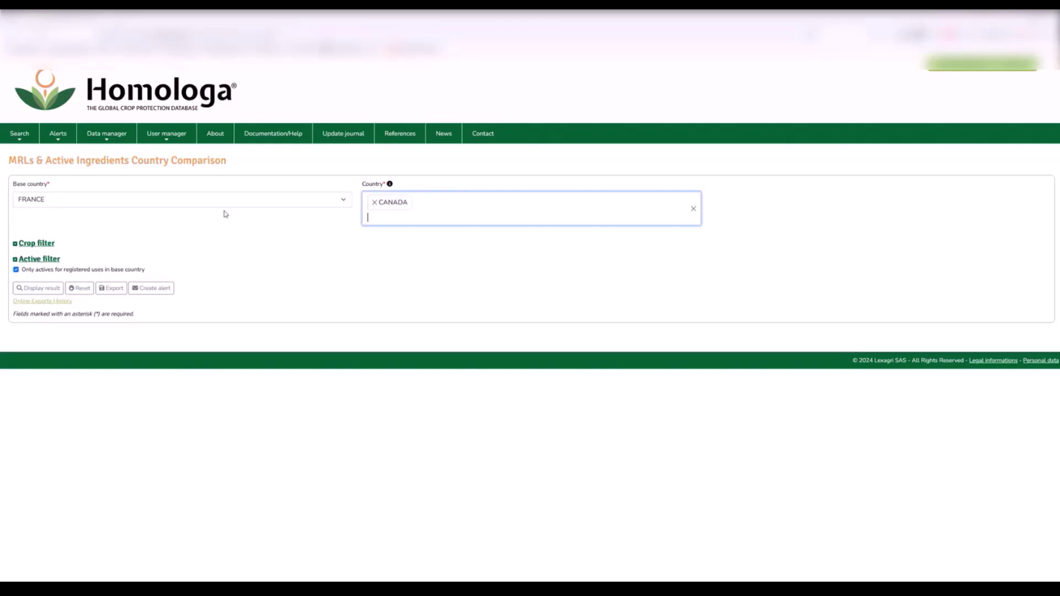
- Filter the comparison by the crop APPLE and display the results
left_click(36, 243)
left_click(428, 271)
type("app")
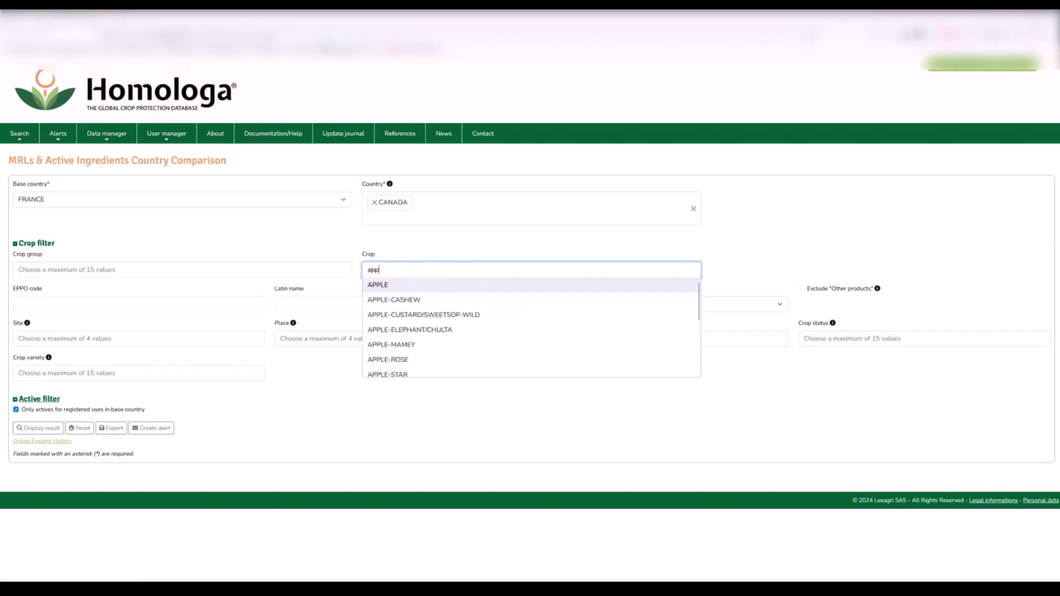
type("le")
left_click(403, 287)
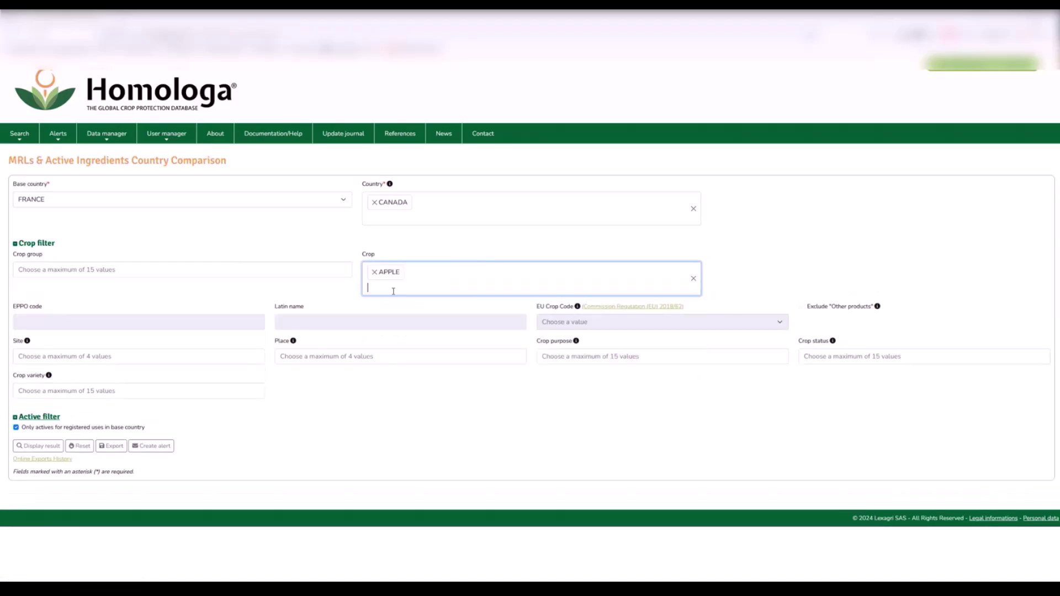
left_click(36, 447)
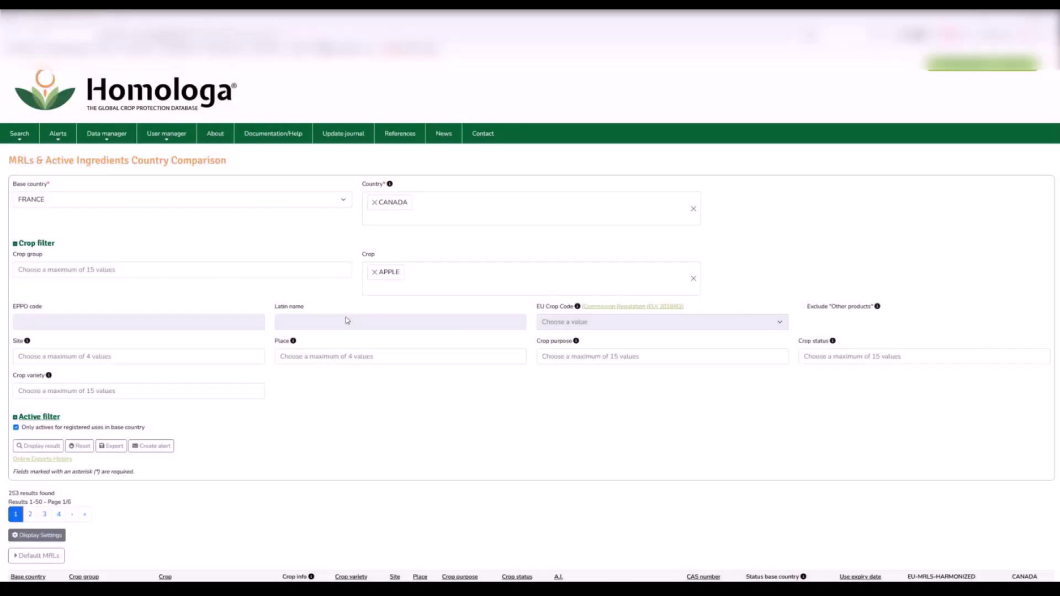
- Expand the Default MRLs section and review the default rules alongside the EU and Canada MRL values for apple
scroll(347, 320, "down", 2)
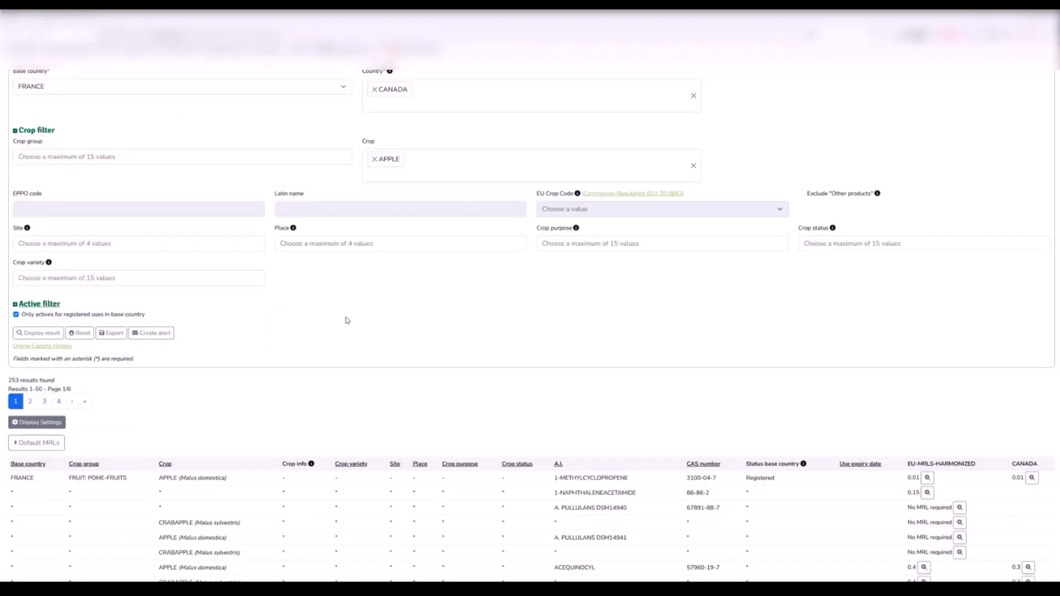
scroll(346, 320, "down", 2)
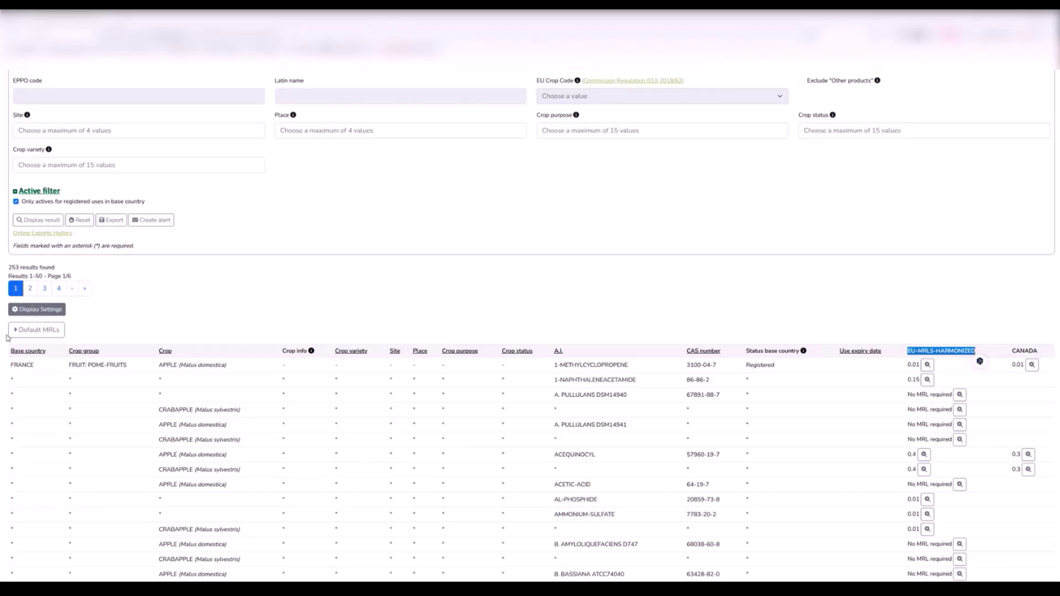
left_click(50, 331)
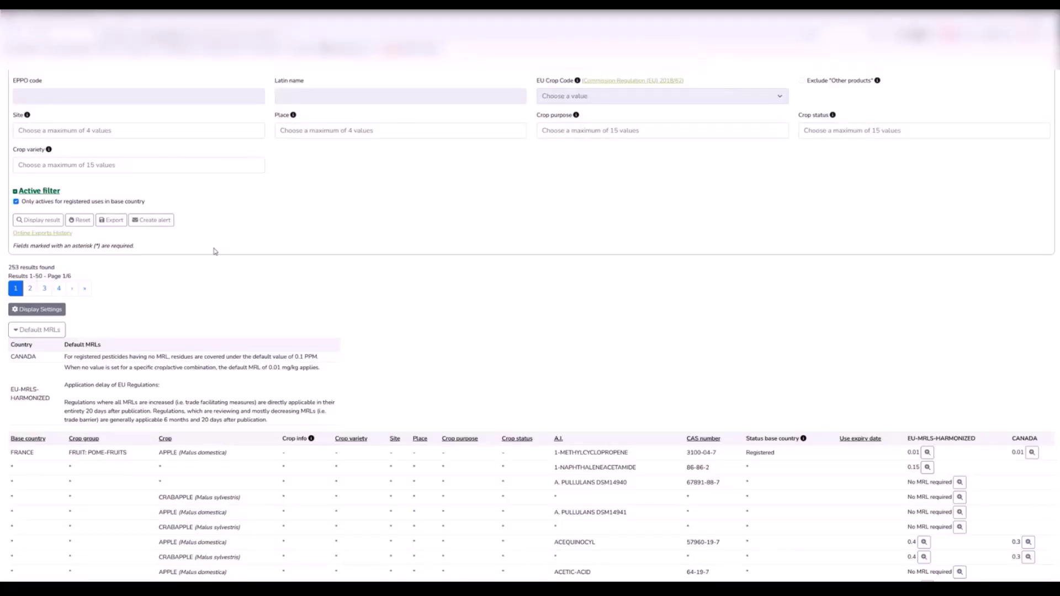
scroll(216, 251, "down", 2)
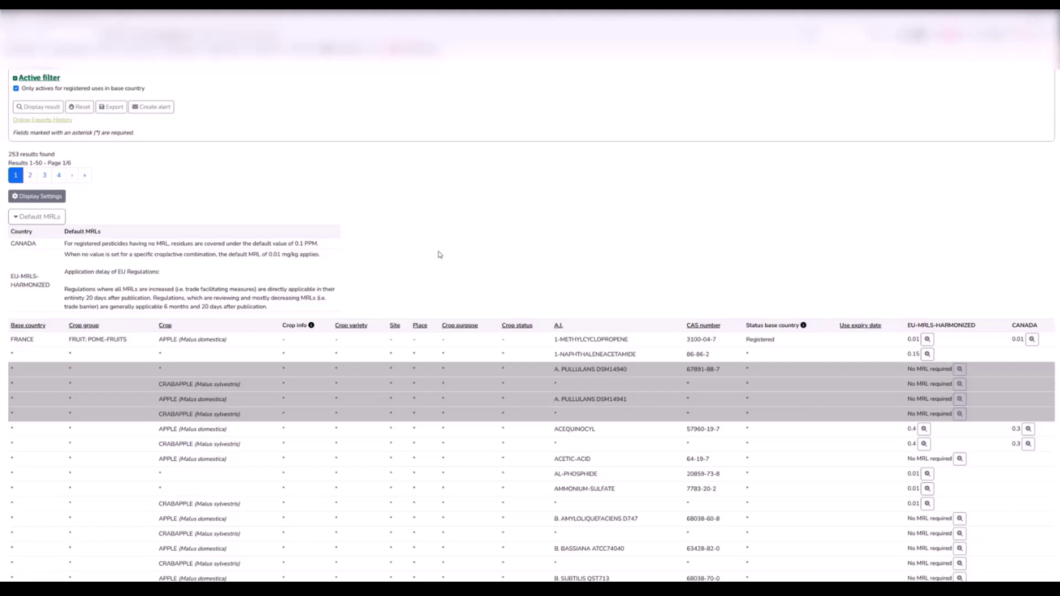
scroll(440, 255, "up", 6)
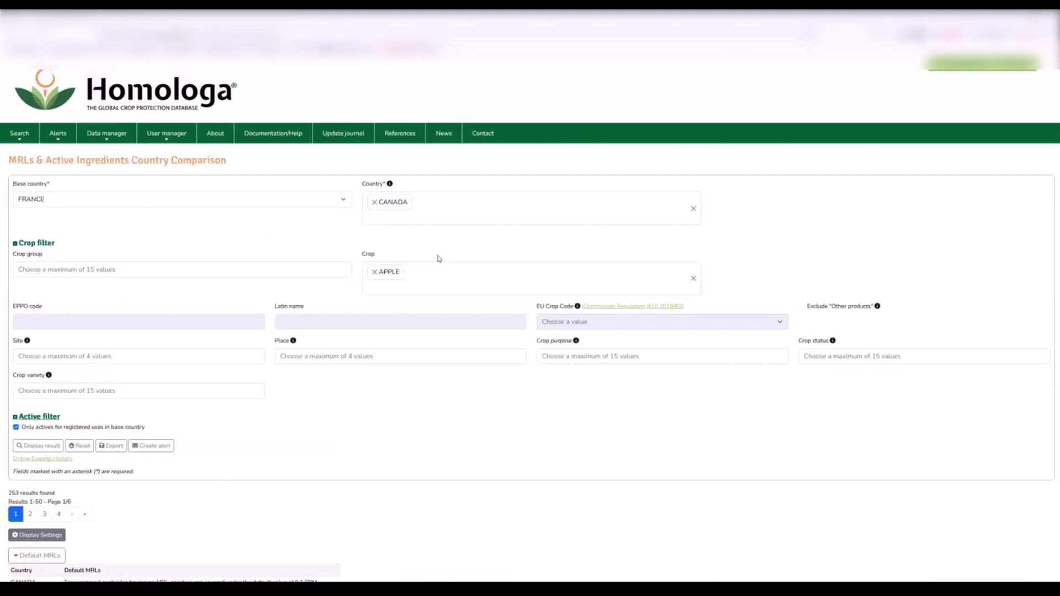